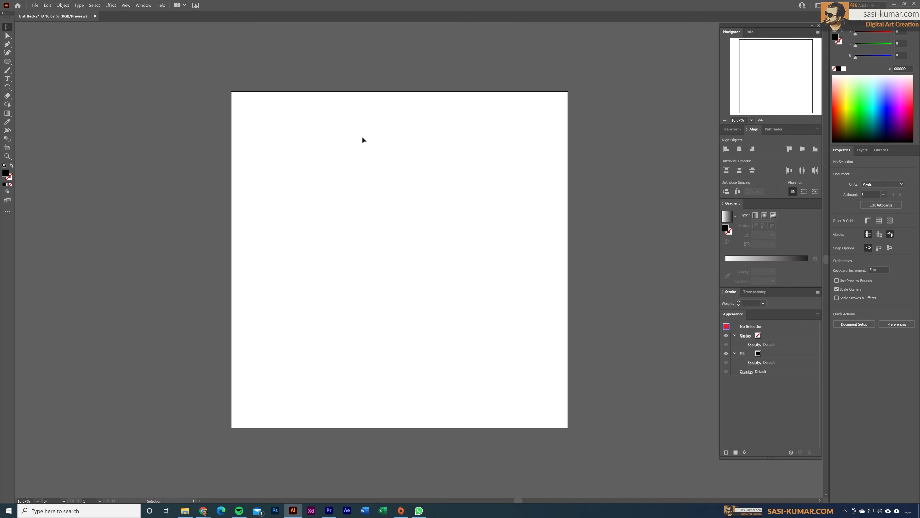
Draw an area type frame across most of the artboard with the Type tool
left_click(7, 78)
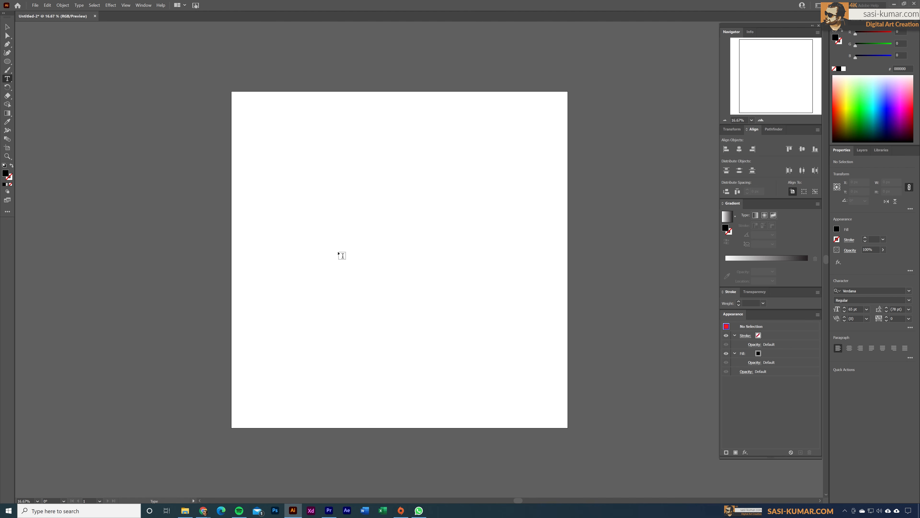
left_click_drag(296, 158, 502, 343)
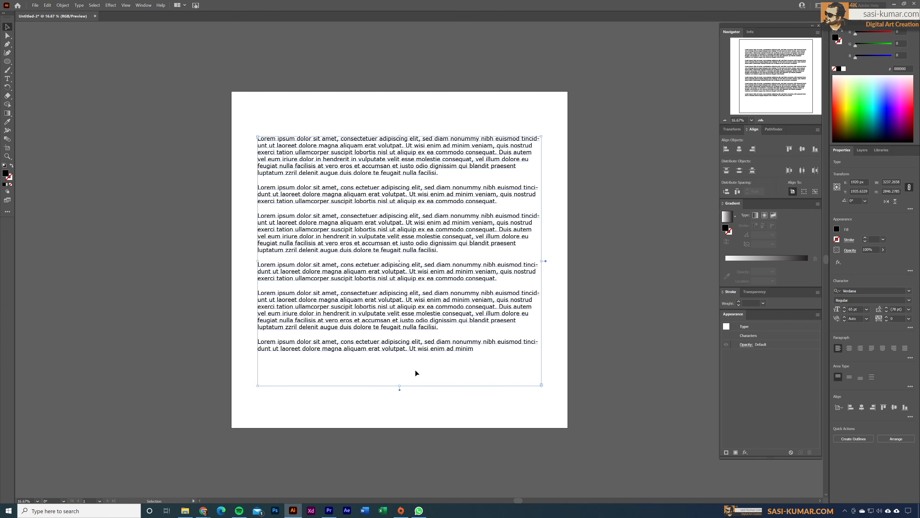
Replace the frame's placeholder text with the pasted Top 10 Countries in the world by population list
double_click(465, 350)
key("ctrl+a")
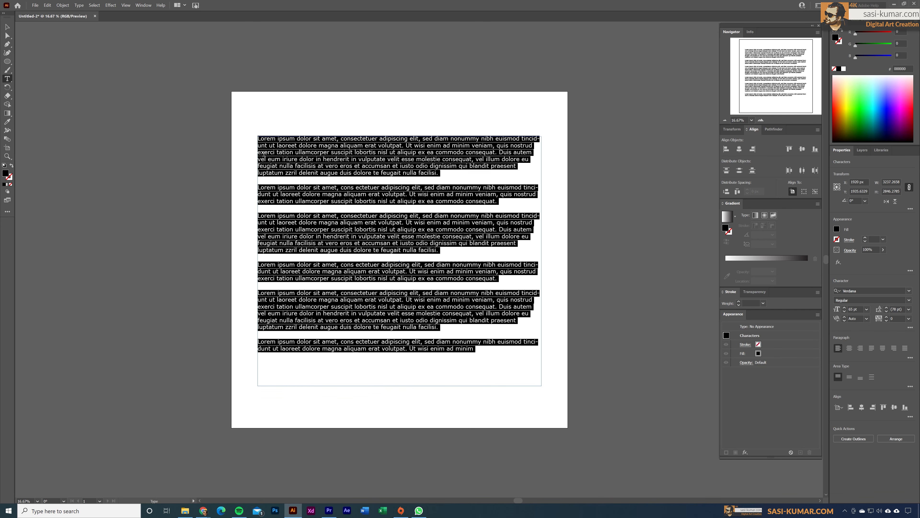
key("BackSpace")
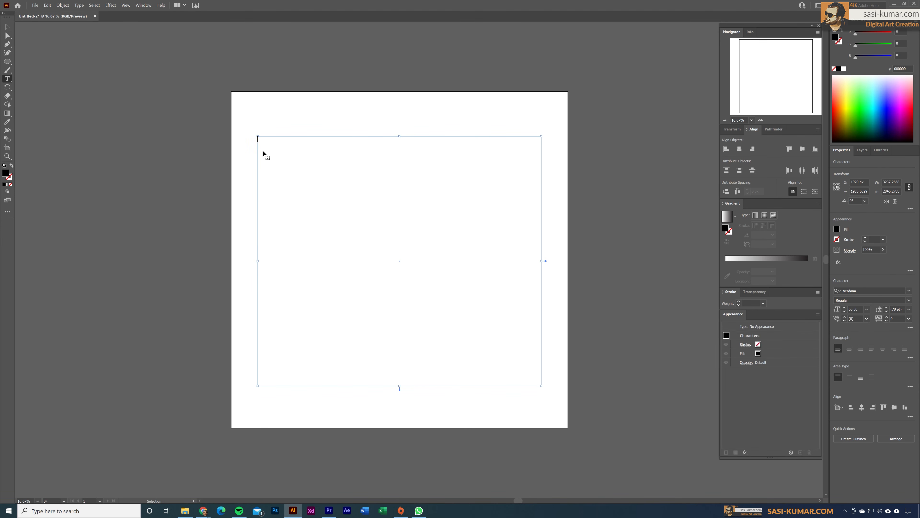
type("Top 10 Countries in the world by population  1.China1,439,323,776  2.India1,380,004,385  3.United States331,002,651  4.Indonesia 273,523,615  5.Pakistan 220,892,340  6.Brazil212,559,417  7.Nigeria206,139,589  8.Bangladesh164,689,383  9.Russia145,934,462  10.Mexico128,932,753")
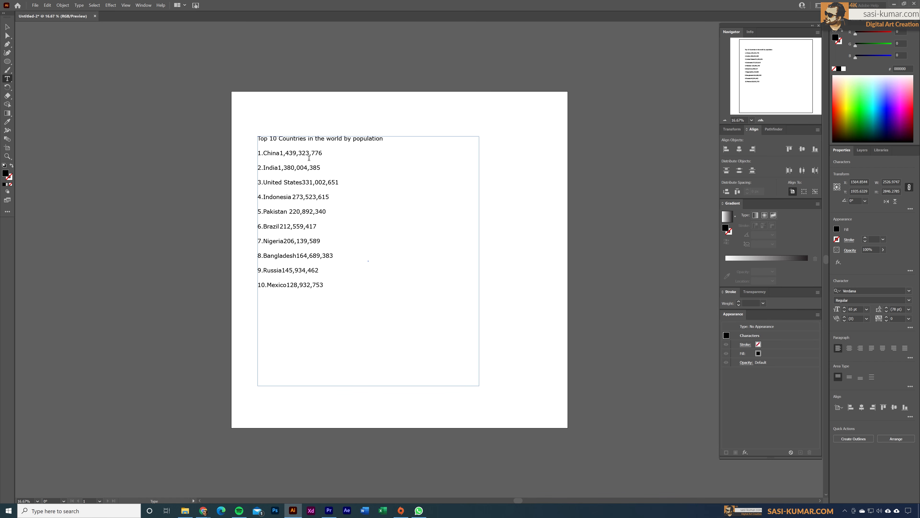
Select the text frame and open the Tabs panel
key("alt+Tab")
left_click(7, 27)
left_click(293, 164)
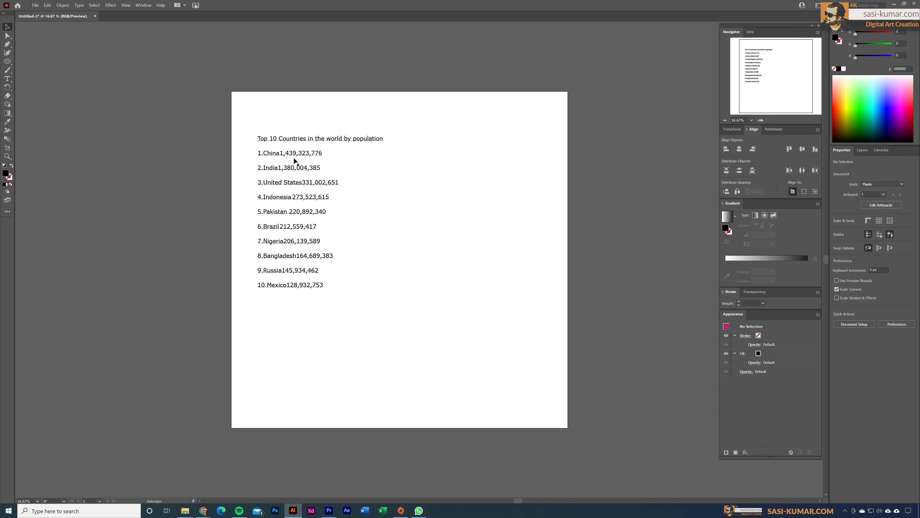
left_click(294, 158)
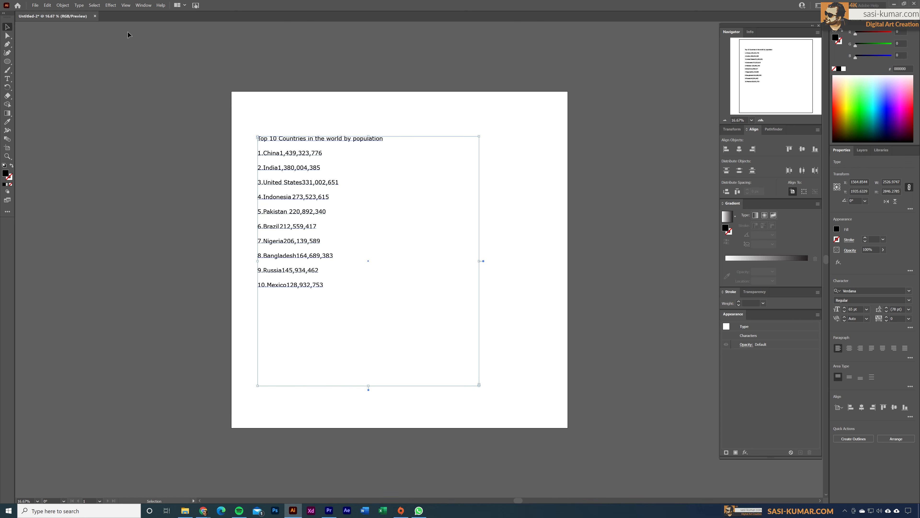
left_click(143, 5)
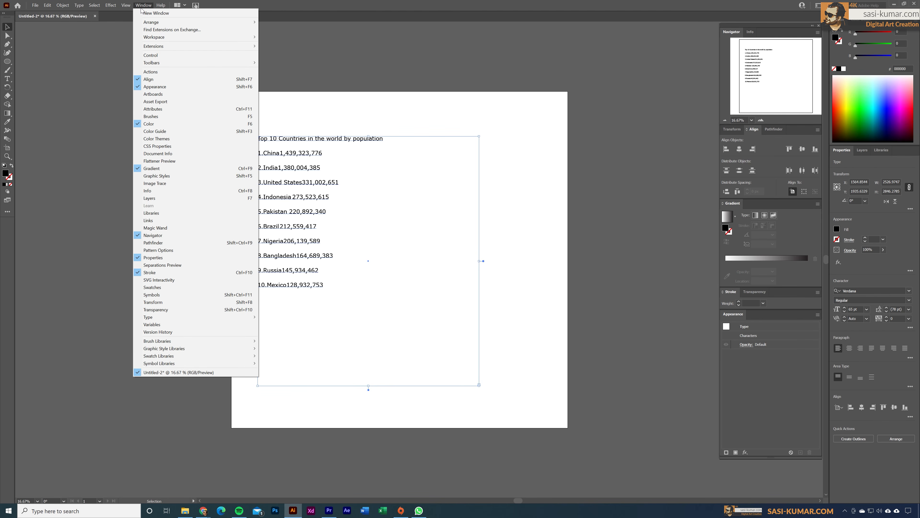
mouse_move(208, 321)
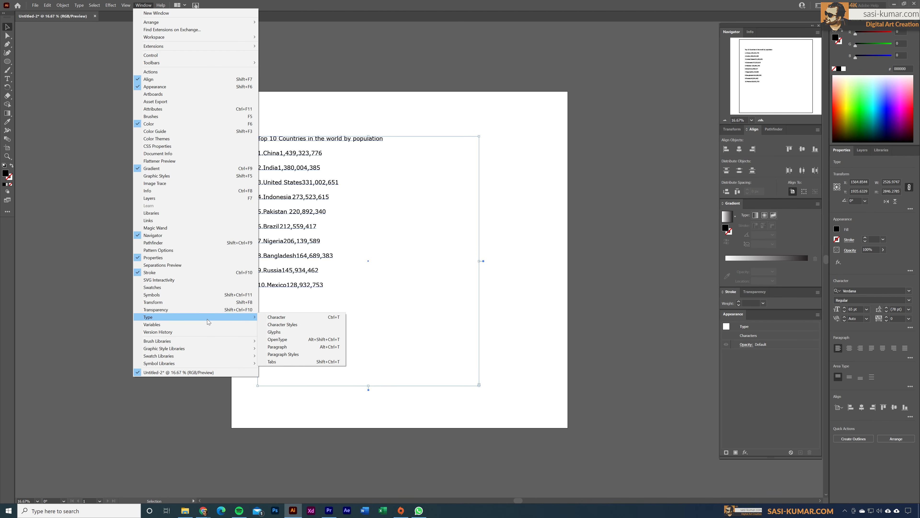
left_click(333, 360)
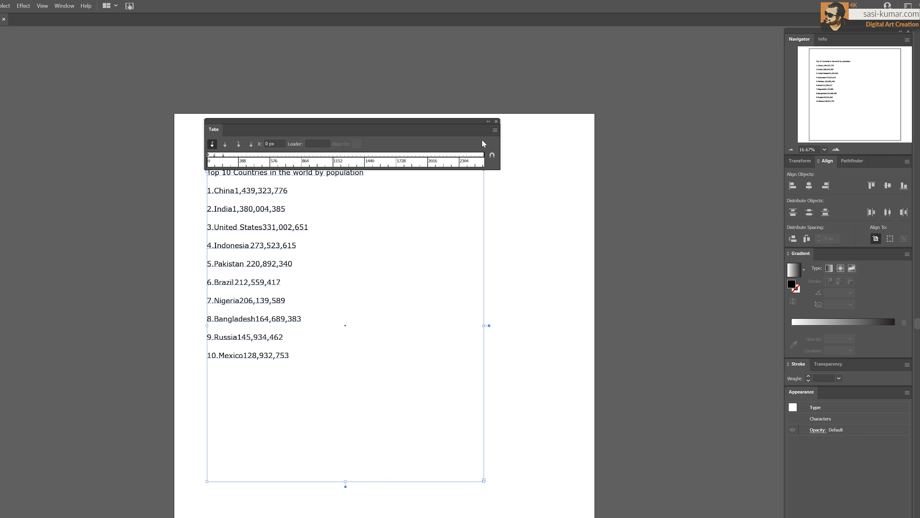
Clear all existing tab stops from the Tabs ruler
left_click(494, 130)
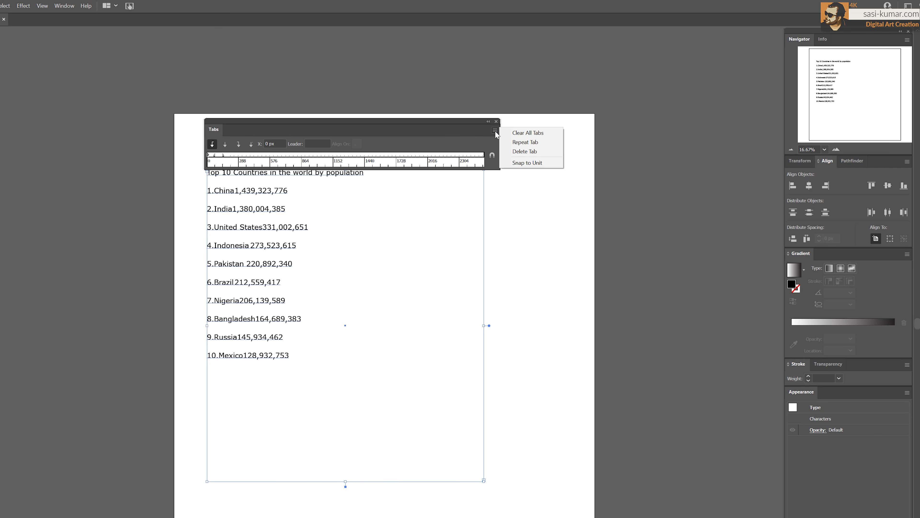
left_click(517, 133)
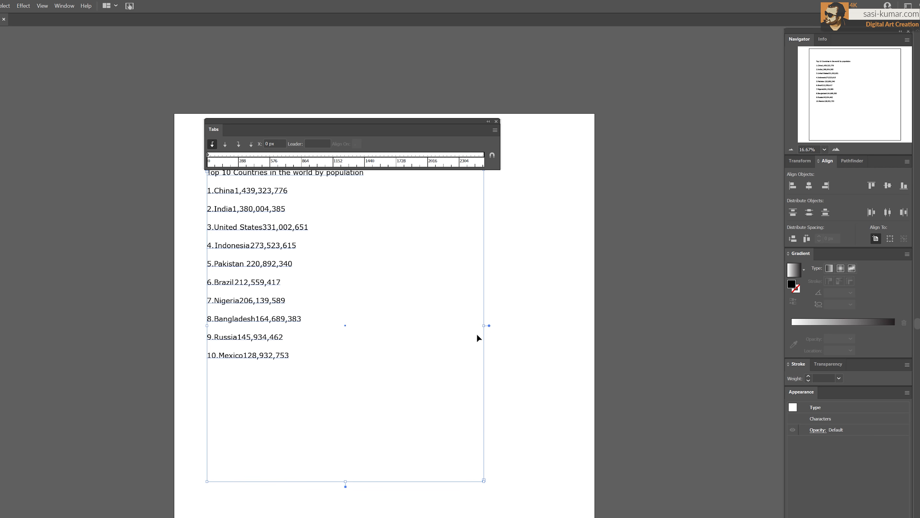
Resize the text frame's width and align the Tabs ruler to the frame
left_click_drag(489, 325, 430, 325)
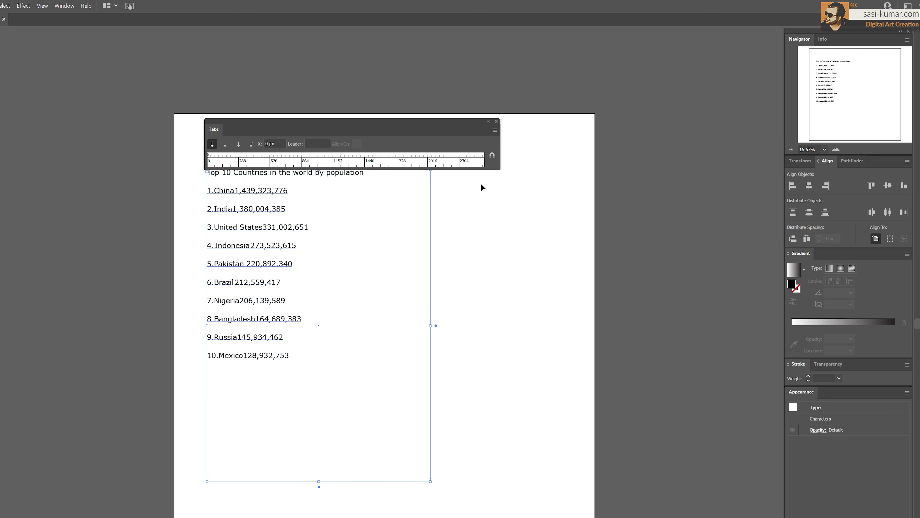
left_click(492, 155)
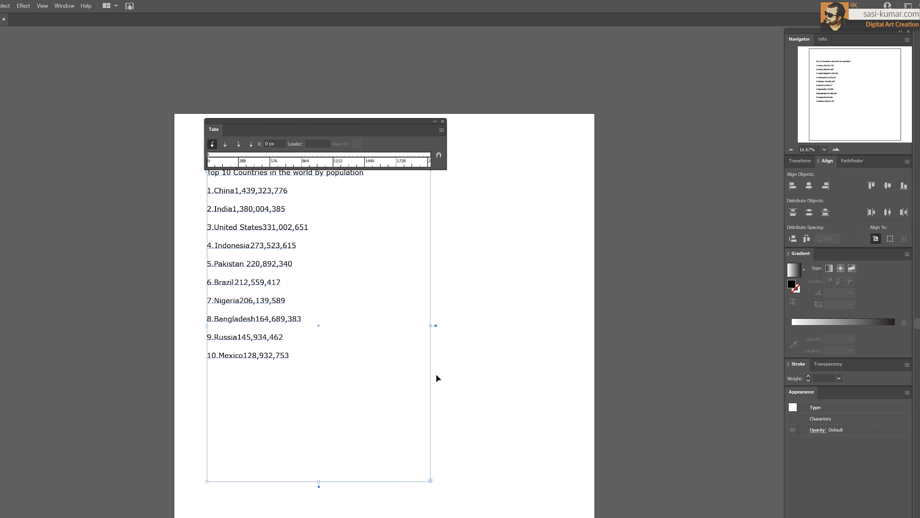
left_click_drag(436, 325, 535, 326)
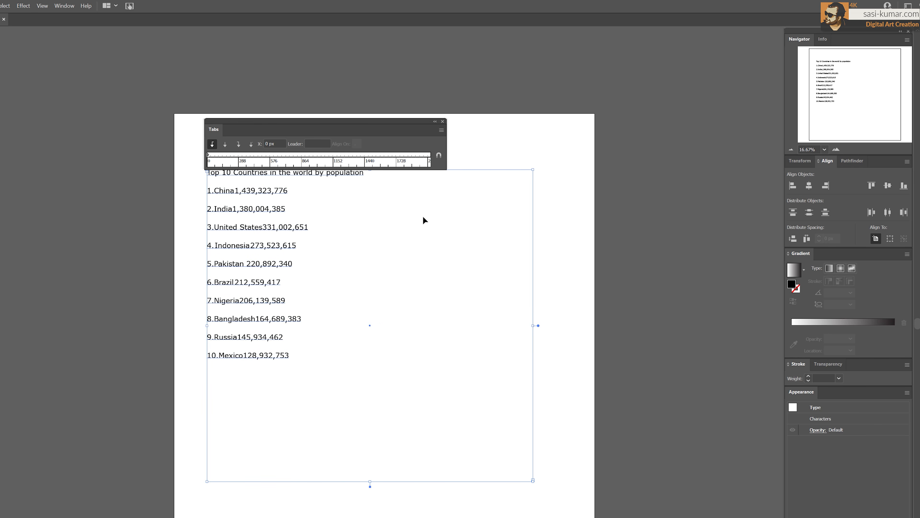
left_click(439, 155)
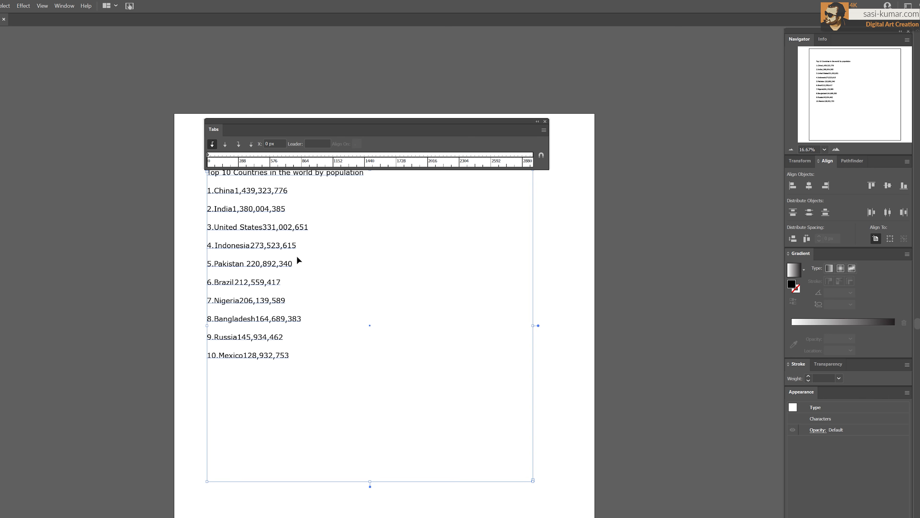
Select all the text and add left tab stops at about 286 px and 1437 px
left_click(266, 160)
double_click(284, 356)
key("ctrl+a")
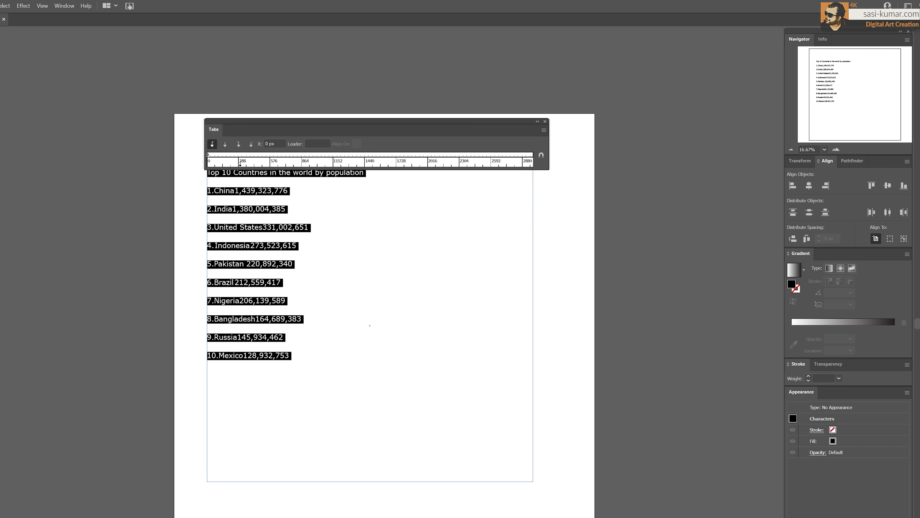
left_click(239, 161)
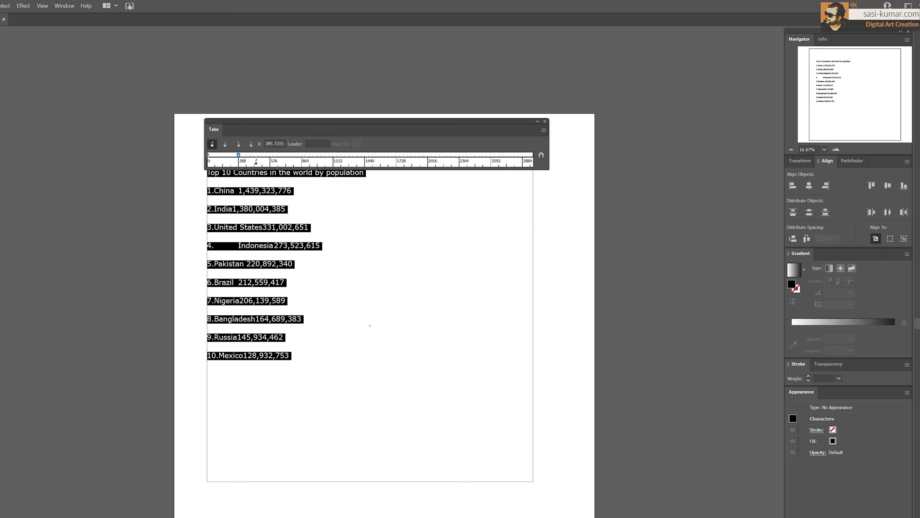
left_click(255, 161)
left_click(366, 162)
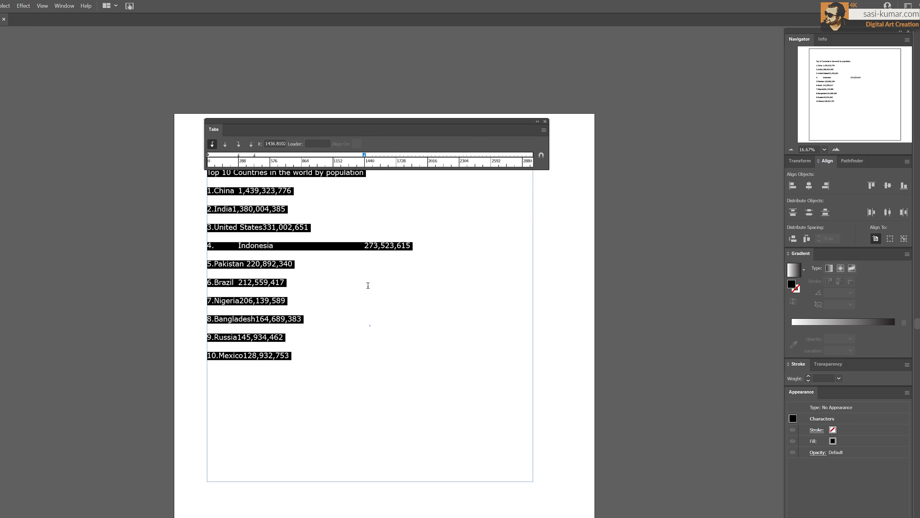
key("Escape")
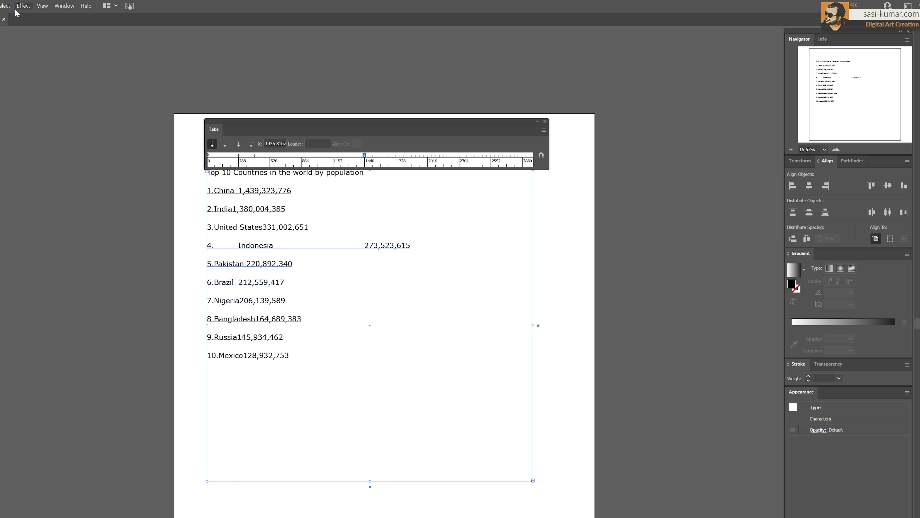
Turn on Show Hidden Characters
left_click(0, 6)
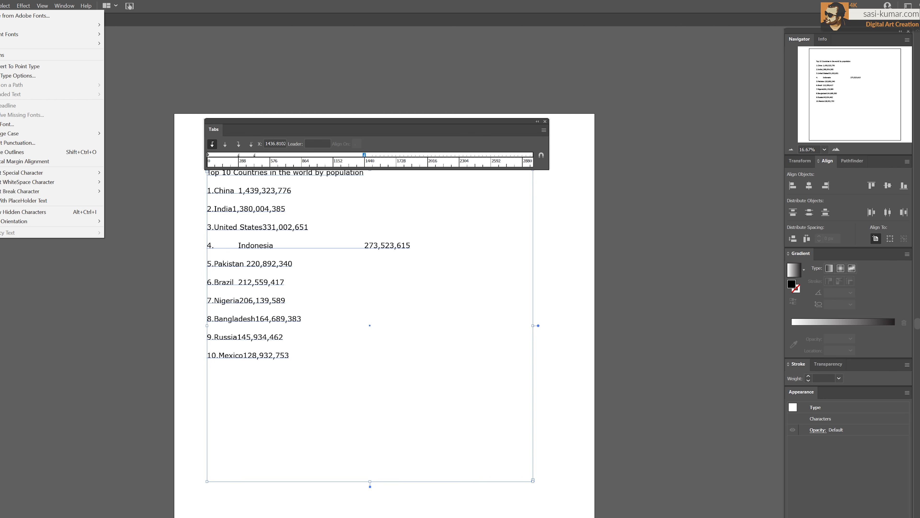
mouse_move(60, 220)
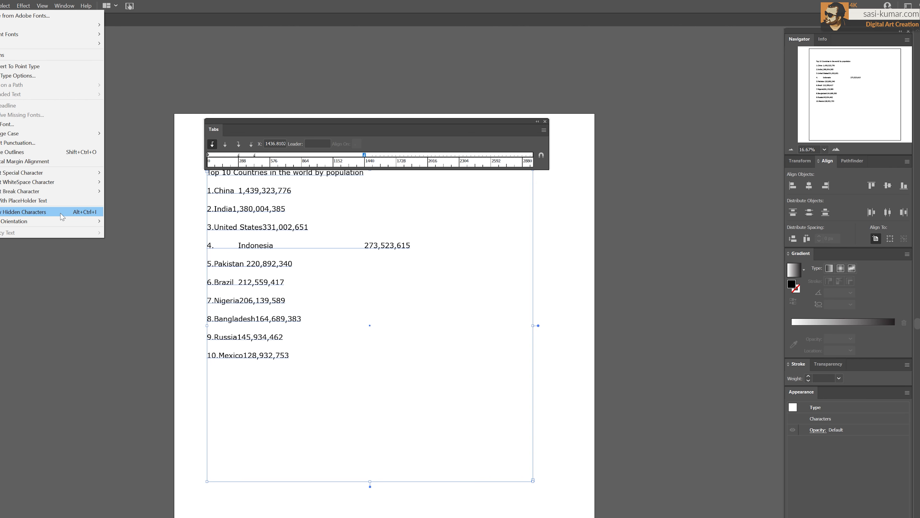
left_click(61, 214)
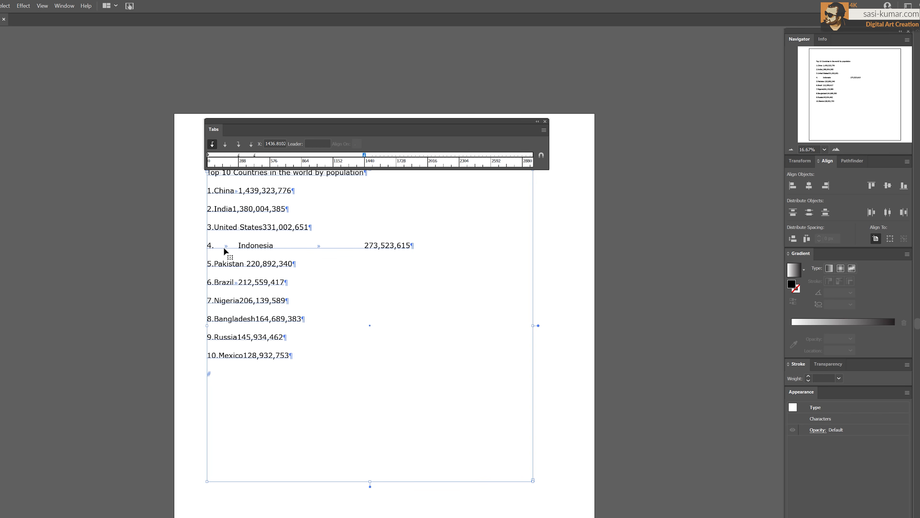
Delete the stray tab characters between country names, numbers and population figures in the list lines
double_click(239, 252)
triple_click(240, 252)
left_click(232, 251)
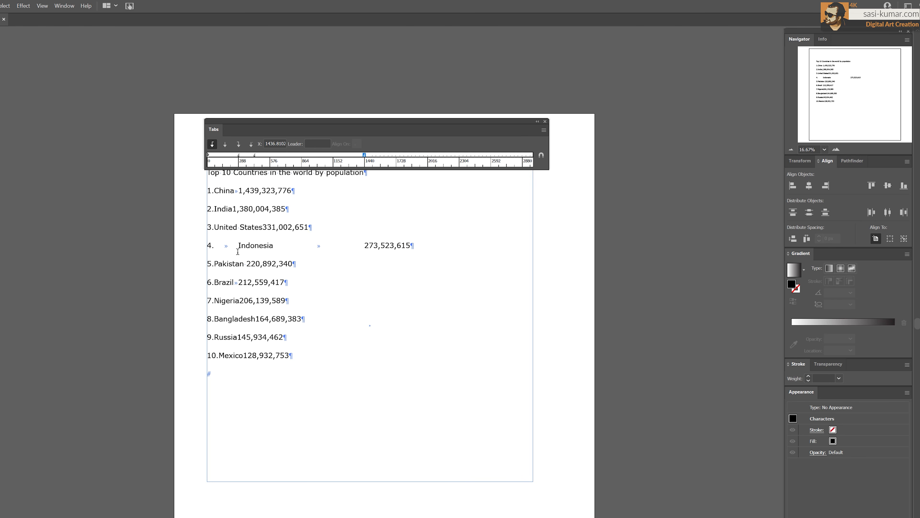
double_click(228, 251)
key("BackSpace")
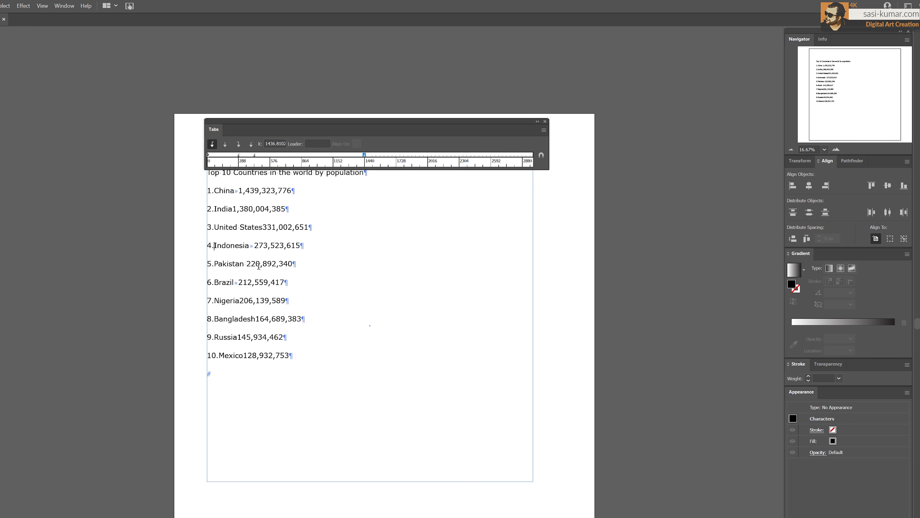
left_click(253, 246)
key("BackSpace")
left_click(238, 191)
key("BackSpace")
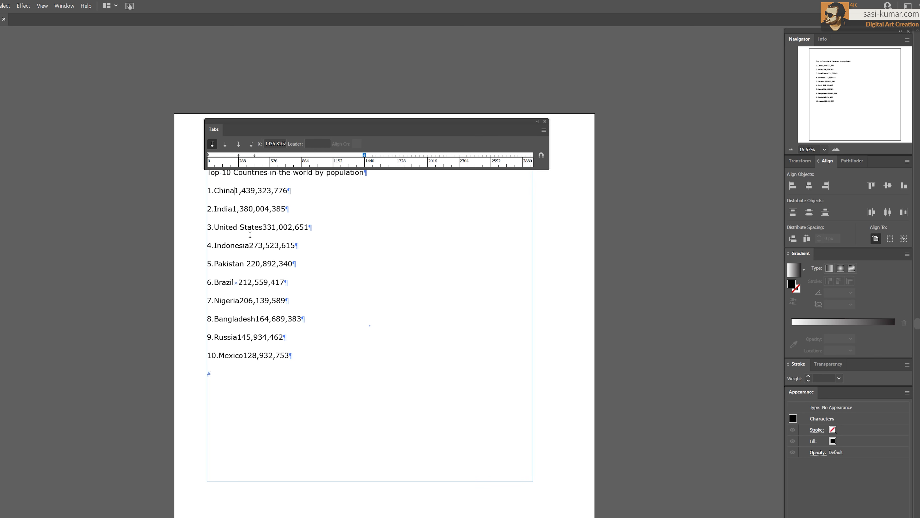
key("BackSpace")
Insert a tab at the start of each of the ten country lines
key("Tab")
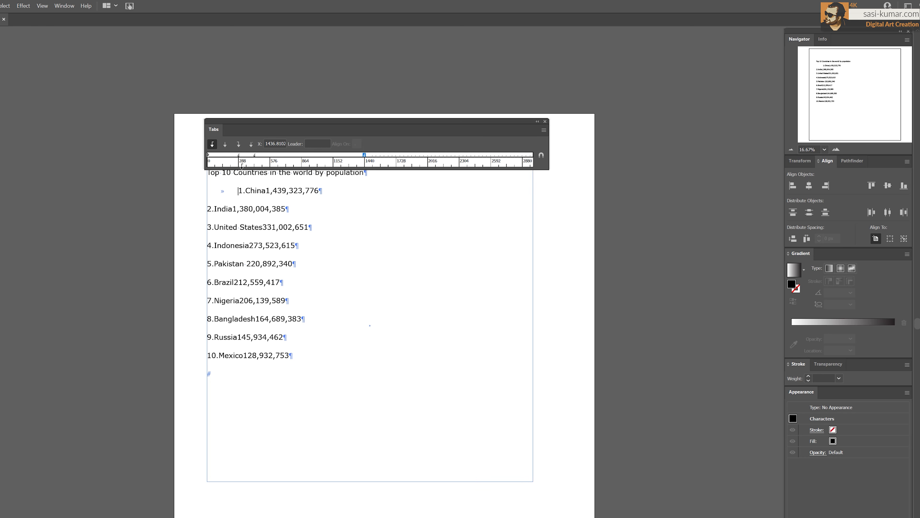
left_click(210, 217)
key("Tab")
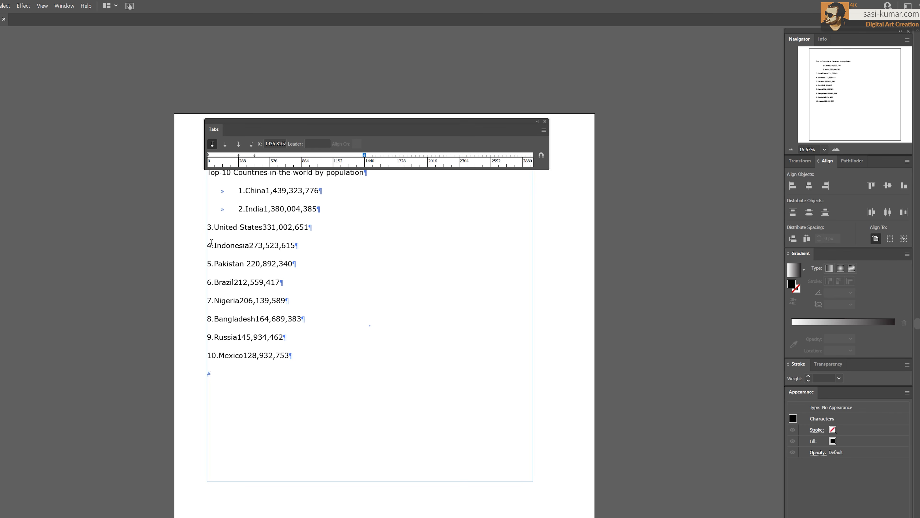
key("Tab")
key("BackSpace")
key("Tab")
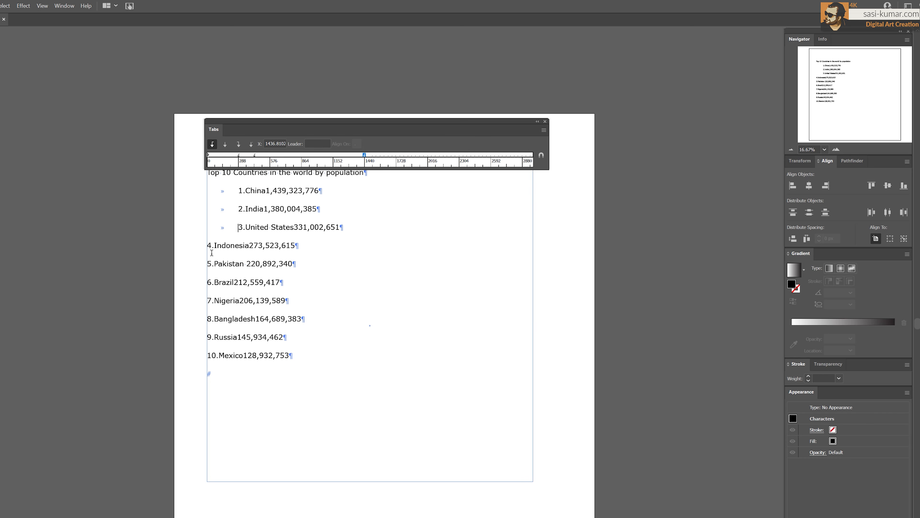
left_click(210, 245)
key("Tab")
left_click(210, 263)
key("Tab")
left_click(210, 286)
key("Tab")
left_click(209, 301)
key("Tab")
left_click(210, 319)
key("Tab")
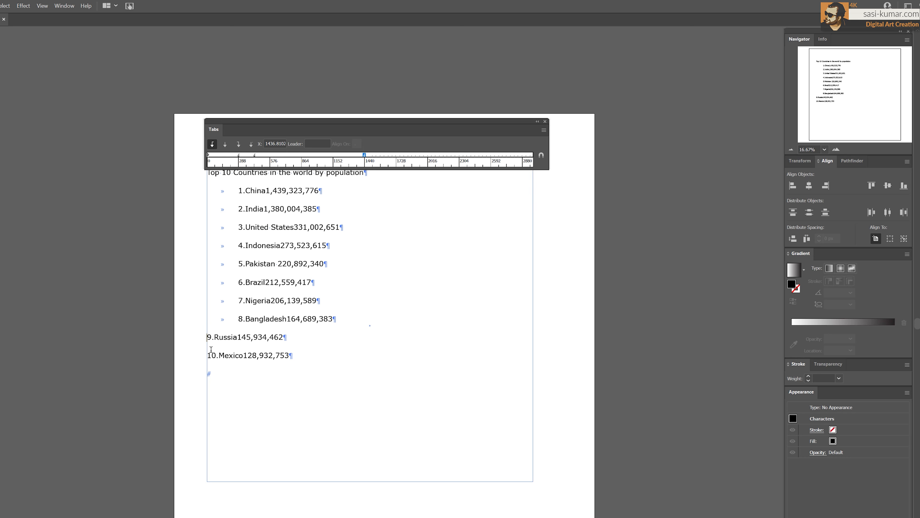
left_click(210, 341)
key("Tab")
left_click(209, 357)
key("Tab")
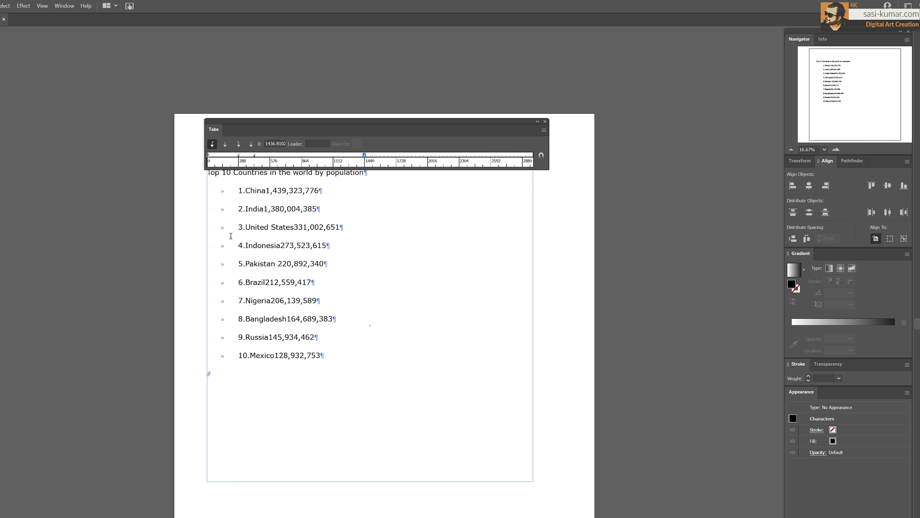
Insert a tab between the number and the country name on each of the ten list lines
left_click(249, 199)
key("Tab")
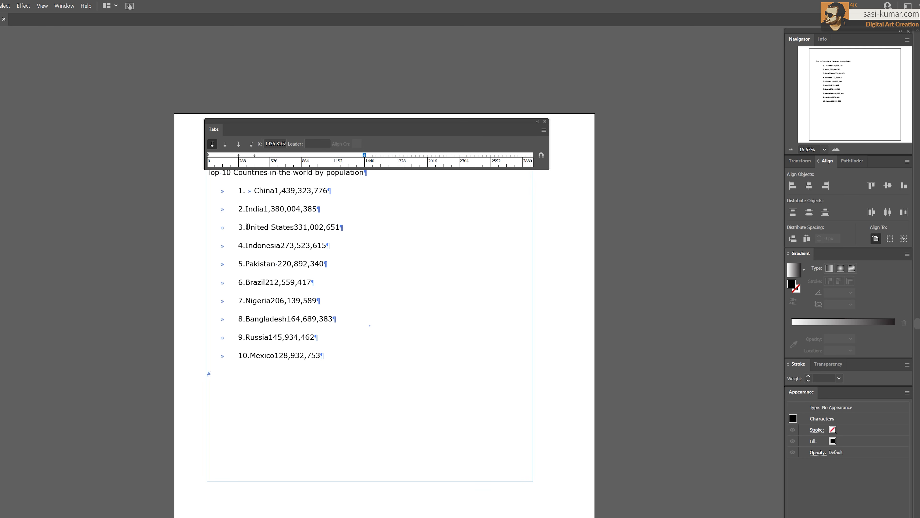
left_click(246, 208)
left_click(246, 227)
left_click(246, 245)
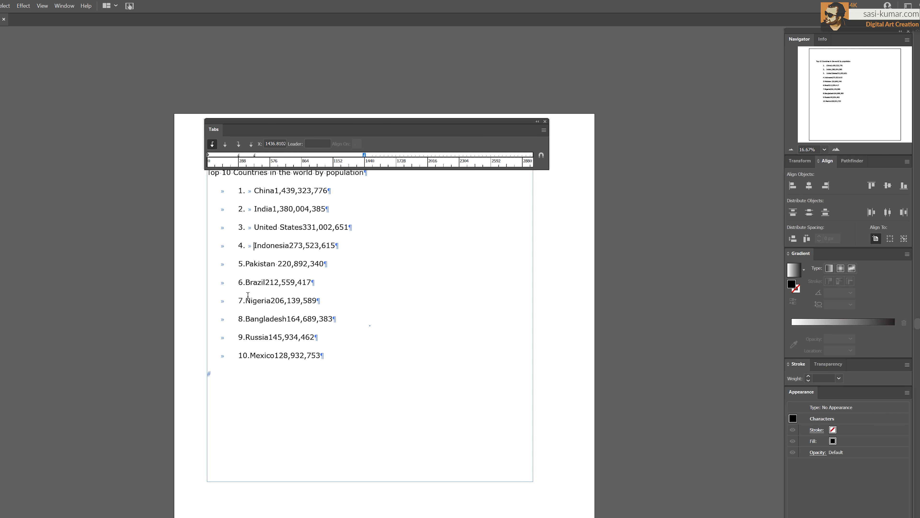
left_click(246, 263)
left_click(246, 282)
left_click(247, 300)
left_click(246, 319)
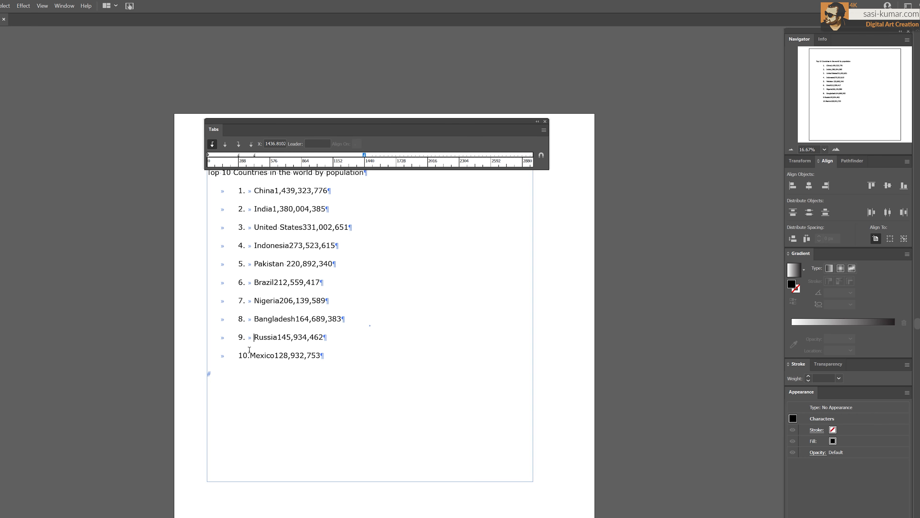
left_click(250, 350)
key("Tab")
key("Tab")
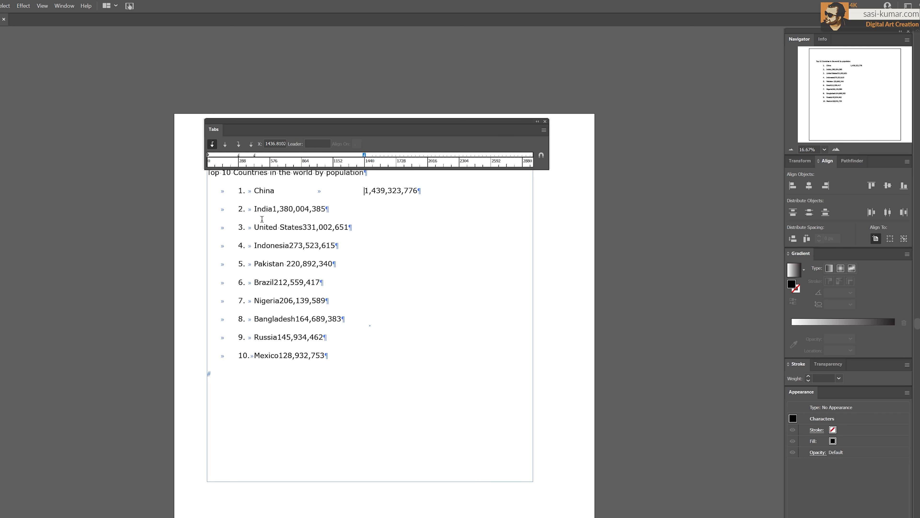
Insert a tab between each country name and its population figure on all ten lines
left_click(272, 209)
key("Tab")
left_click(303, 227)
key("Tab")
left_click(289, 246)
key("Tab")
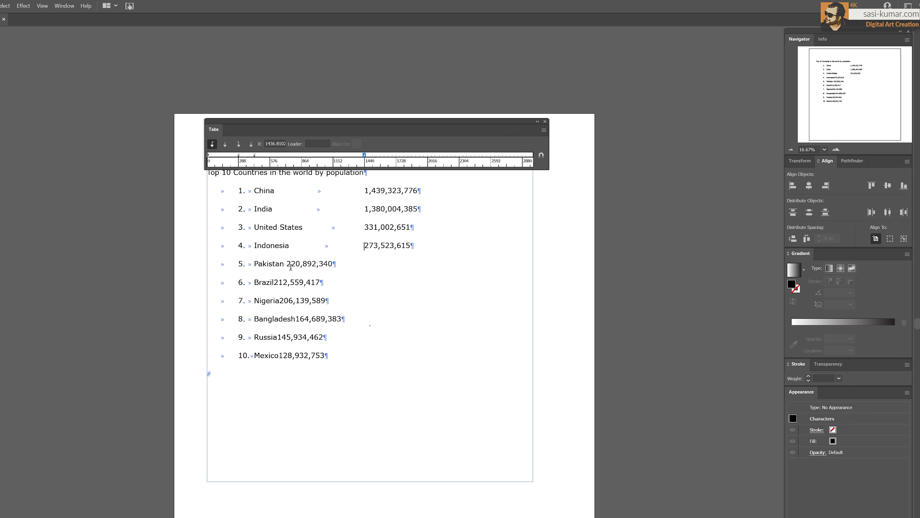
left_click(286, 264)
key("Tab")
left_click(274, 282)
key("Tab")
left_click(279, 300)
key("Tab")
left_click(295, 318)
key("Tab")
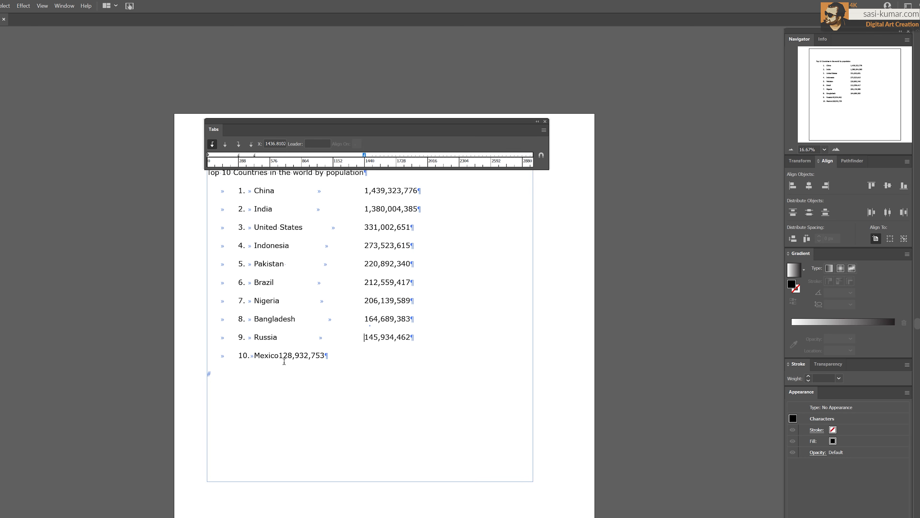
left_click(279, 357)
key("Tab")
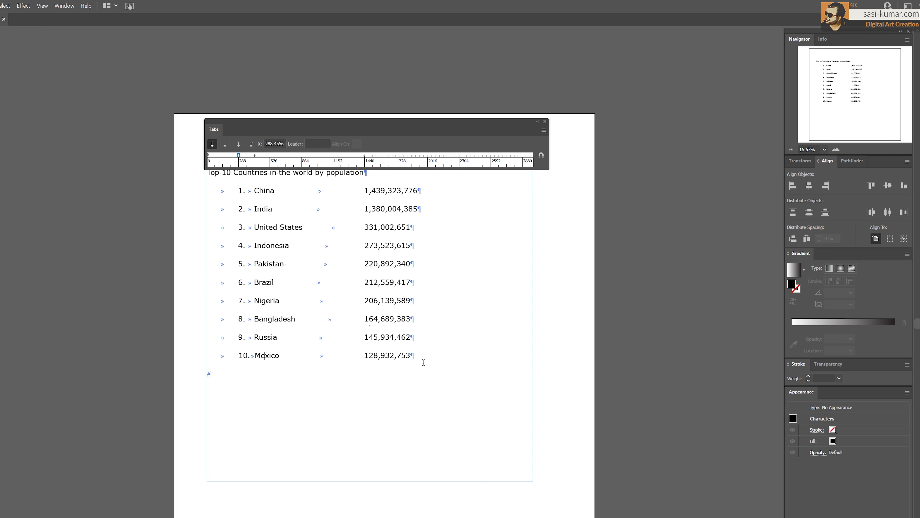
Select the list lines and make the first tab stop, at about 286 px, decimal-justified
left_click_drag(423, 362, 223, 208)
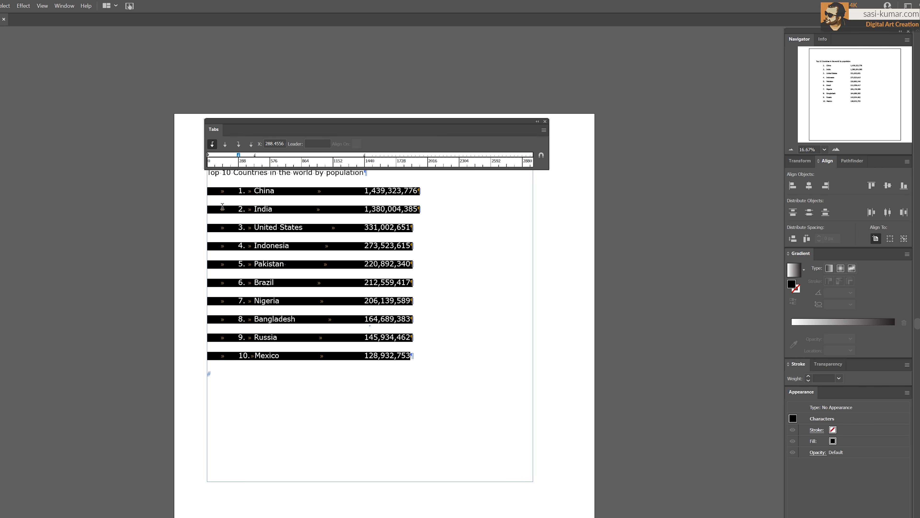
left_click(239, 155)
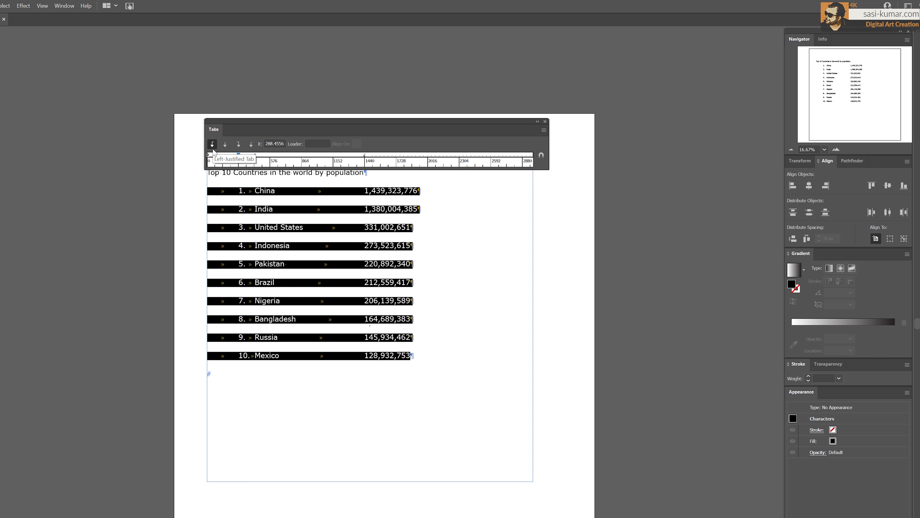
left_click(251, 147)
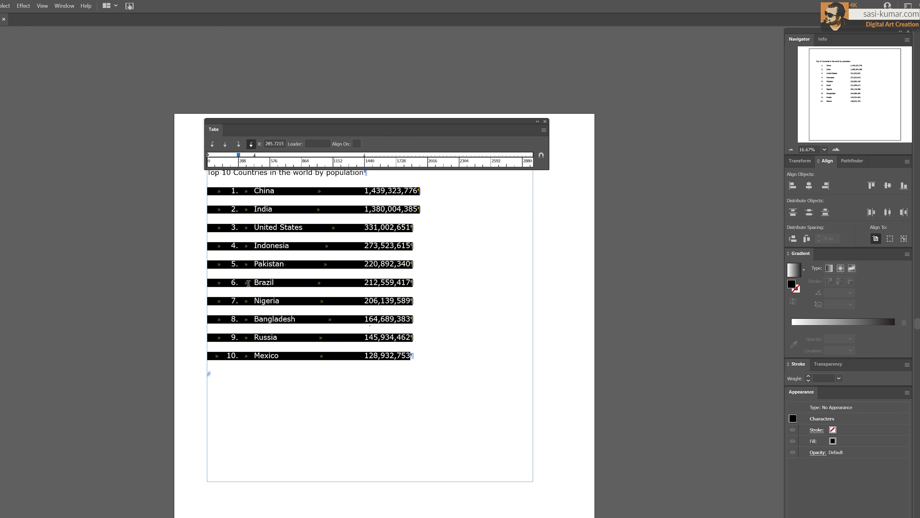
left_click(306, 376)
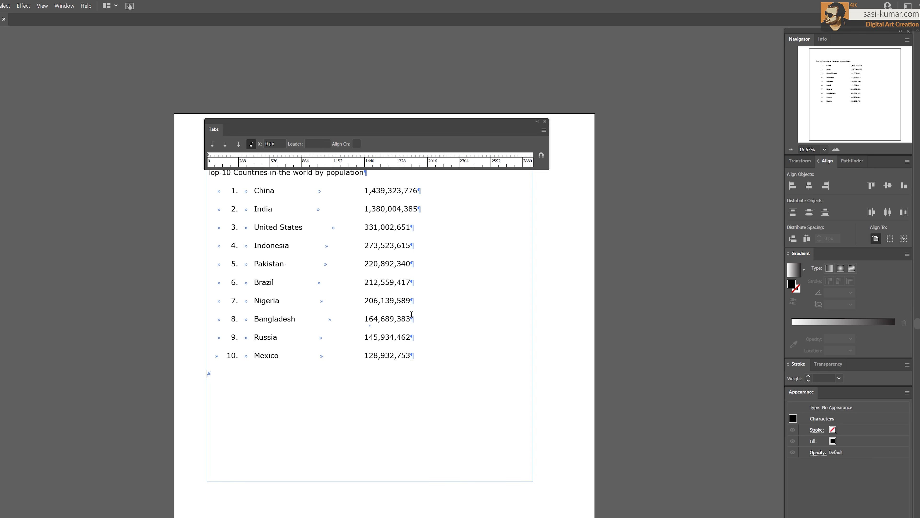
Make the second tab stop right-justified and move it to about 2011 px for the population column
left_click_drag(417, 359, 213, 193)
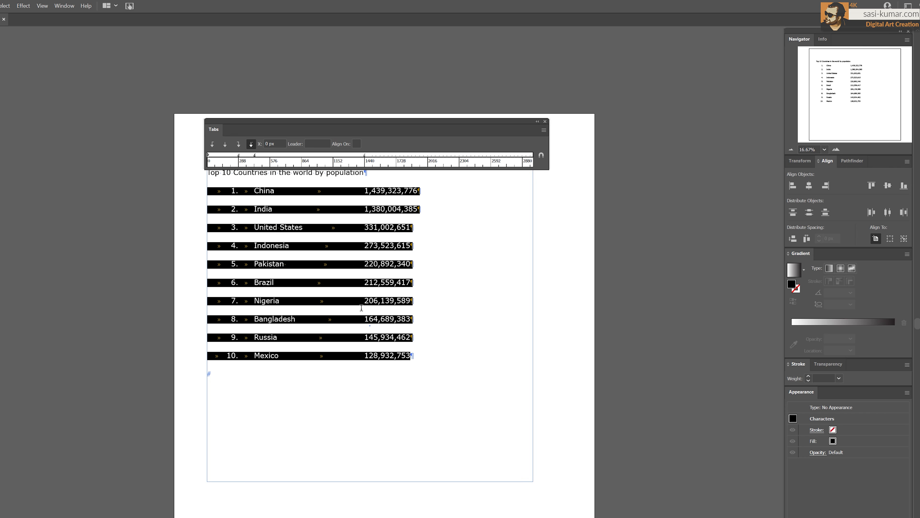
left_click(365, 155)
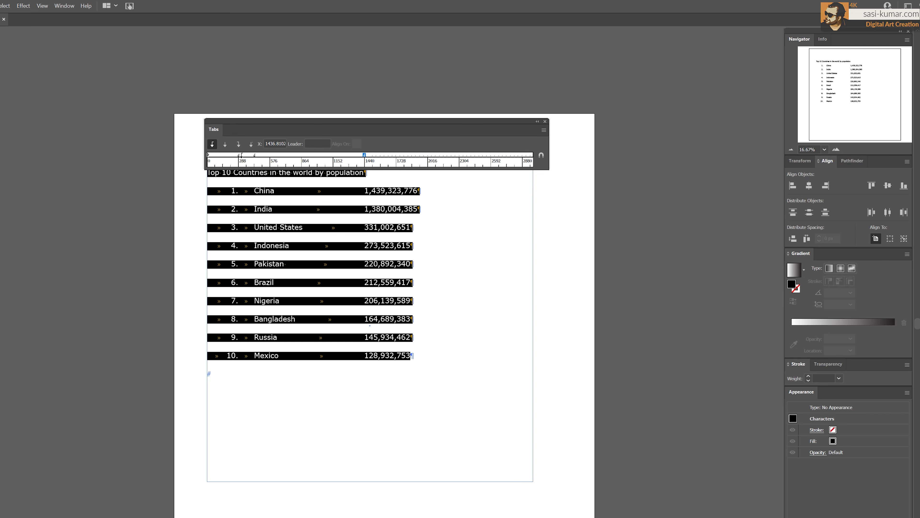
left_click(238, 144)
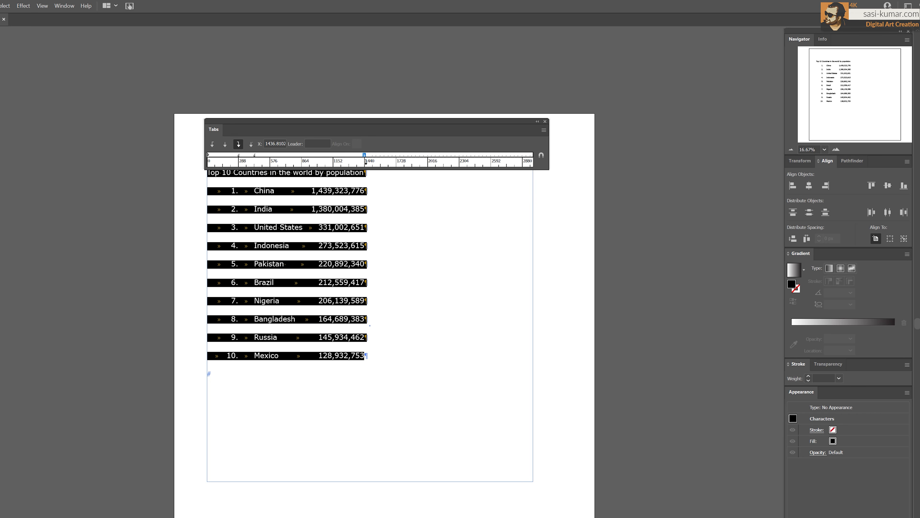
left_click_drag(366, 161, 415, 162)
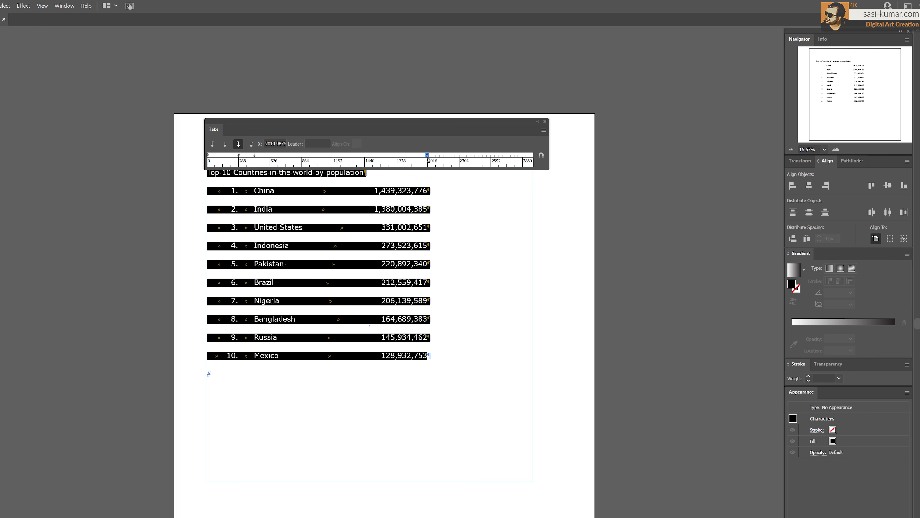
key("Escape")
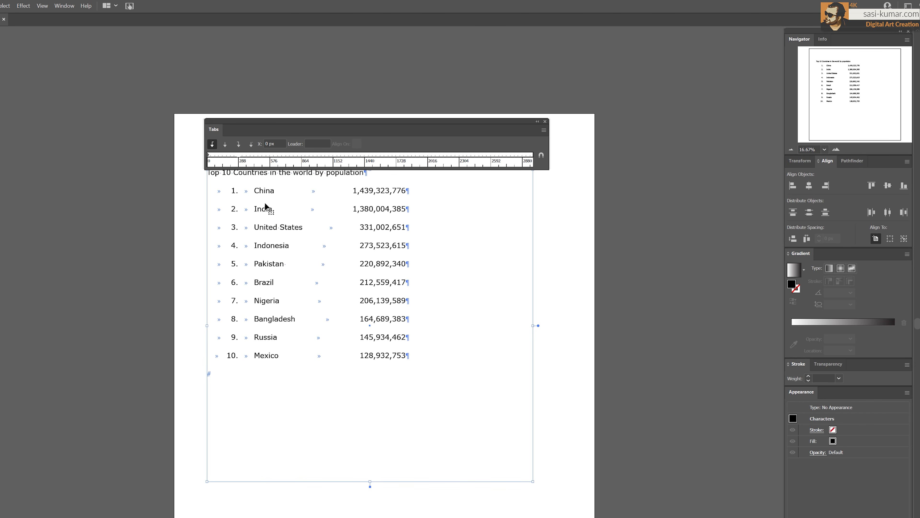
Select the list lines and add a left tab stop at about 595 px for the country names
triple_click(396, 356)
left_click_drag(413, 362, 274, 163)
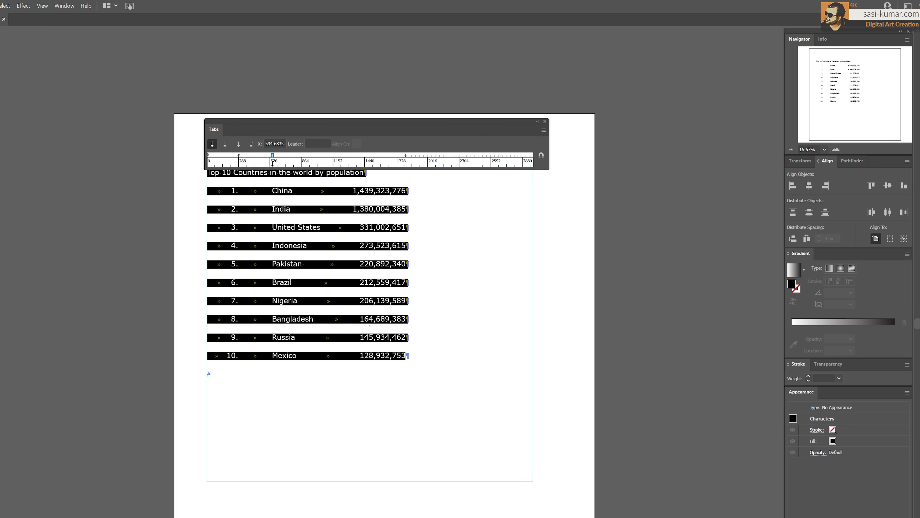
left_click(566, 295)
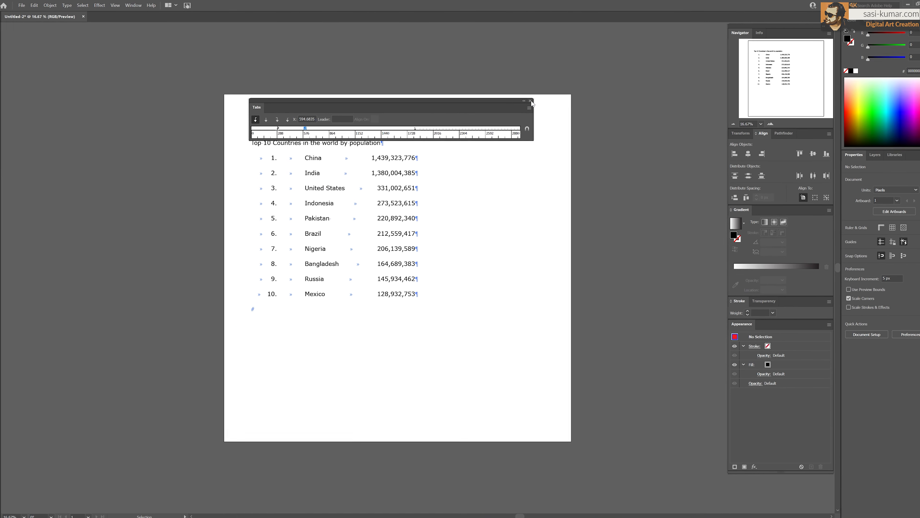
Close the Tabs panel and turn off Show Hidden Characters
left_click(531, 100)
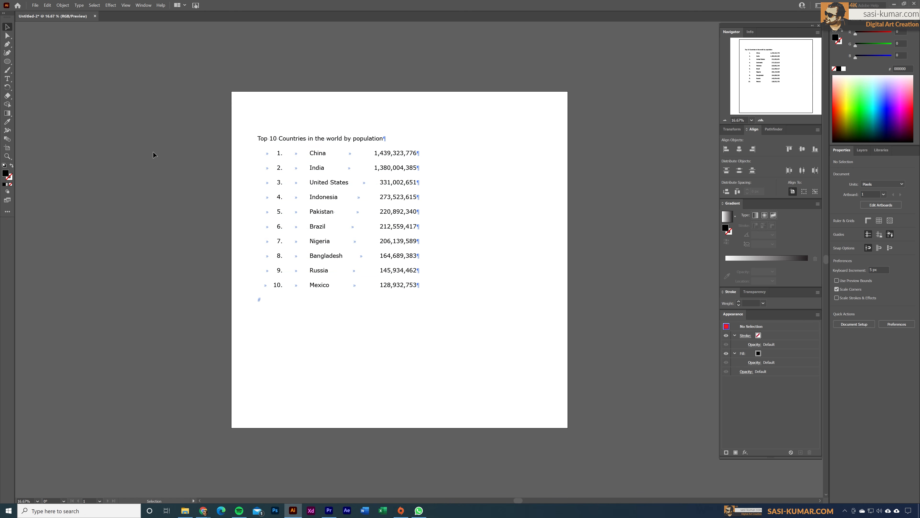
left_click(79, 6)
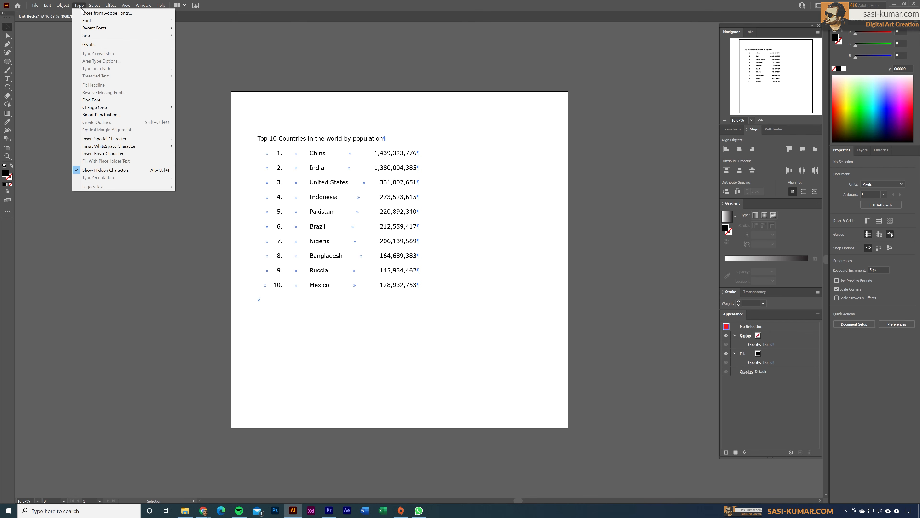
left_click(105, 173)
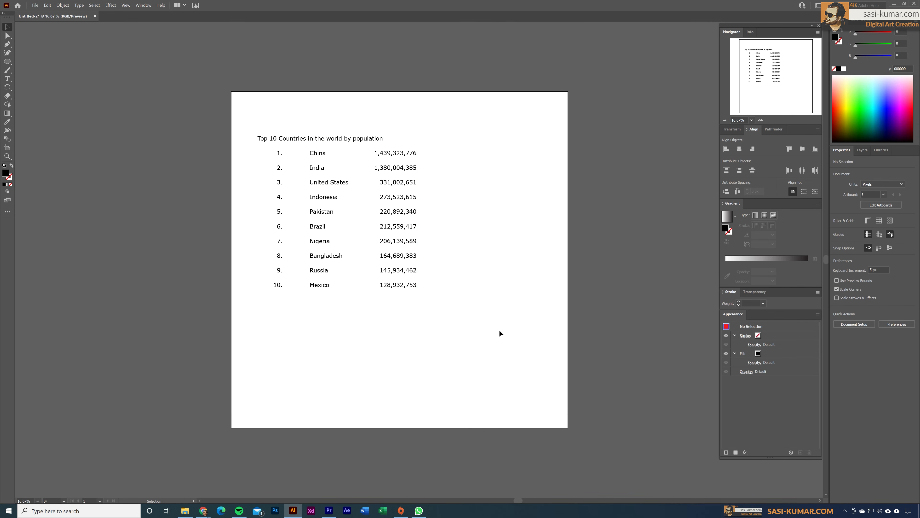